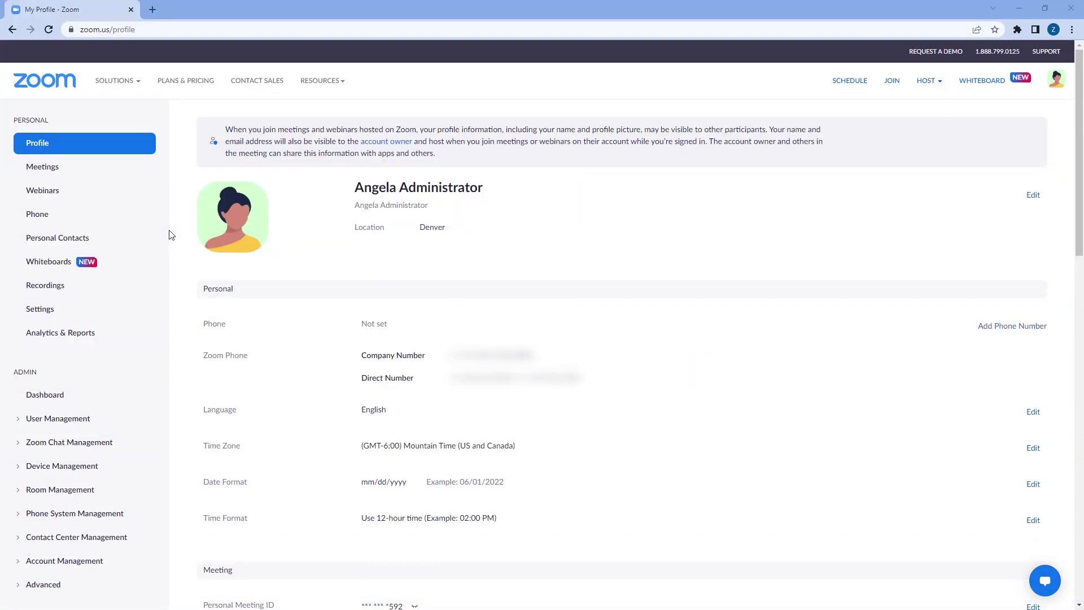
scroll(169, 234, "down", 3)
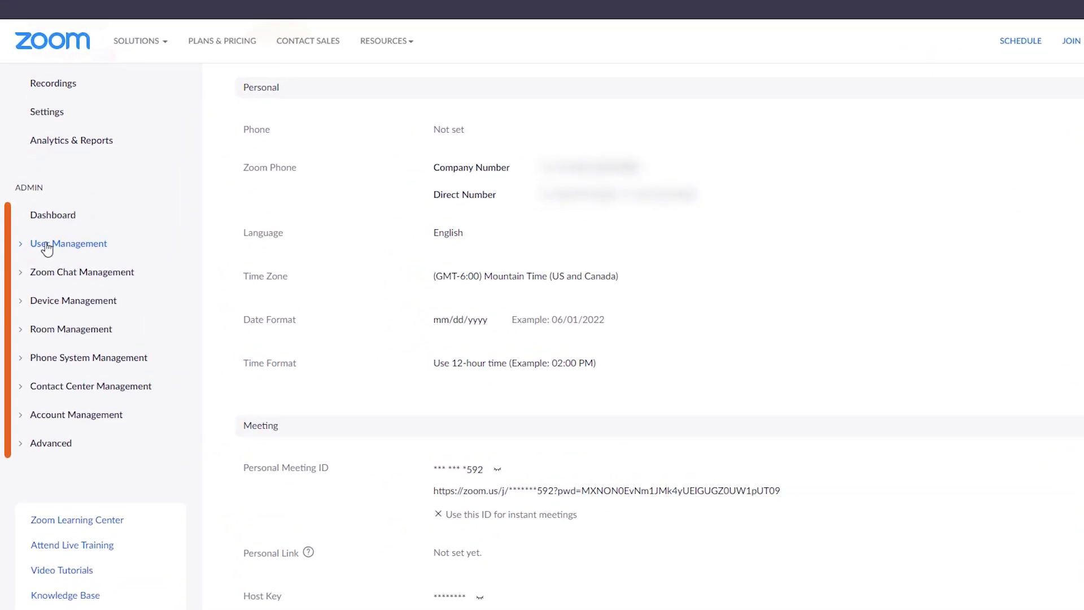
Expand User Management in the admin sidebar to list Users, Groups, Roles and Contacts
left_click(24, 244)
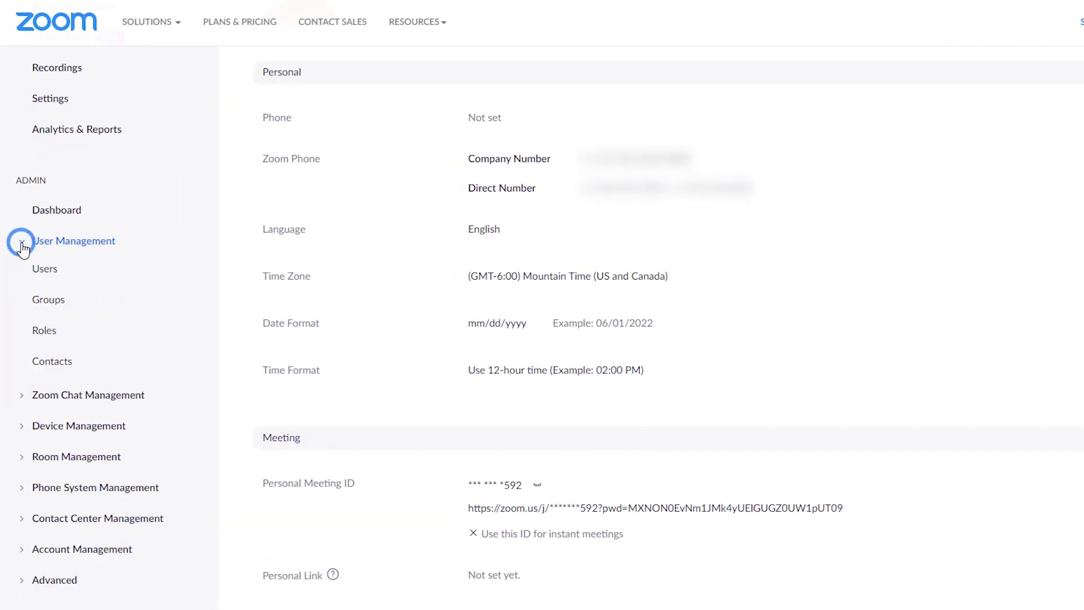
Open Roles under User Management, showing Owner, Admin (1 member) and Member (8 members)
left_click(43, 334)
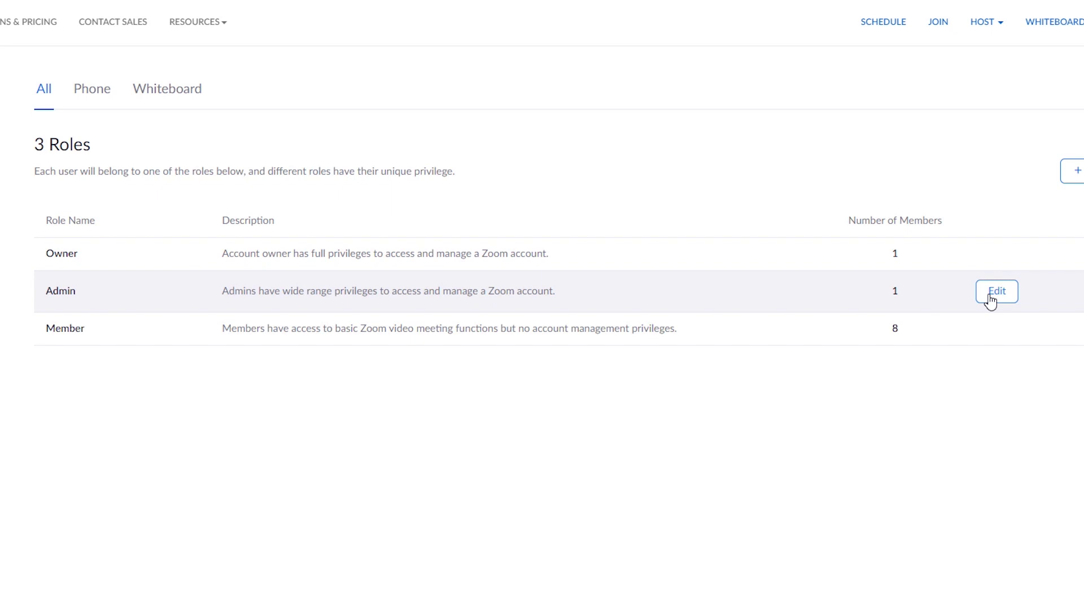
Grant the Admin role View and Edit on User advanced settings and save
left_click(996, 291)
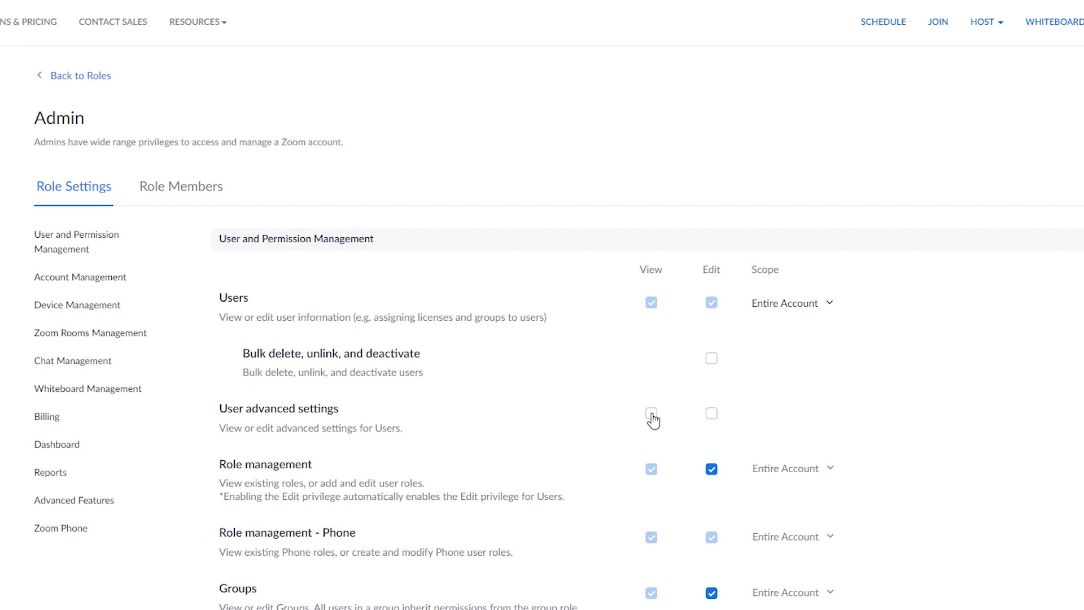
left_click(651, 414)
left_click(712, 414)
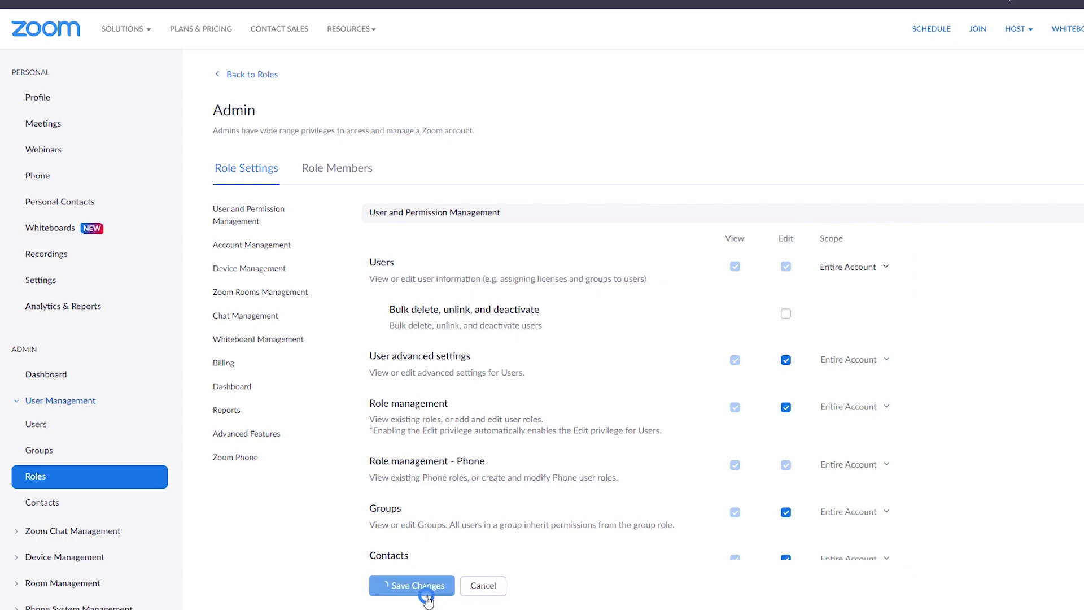
left_click(405, 586)
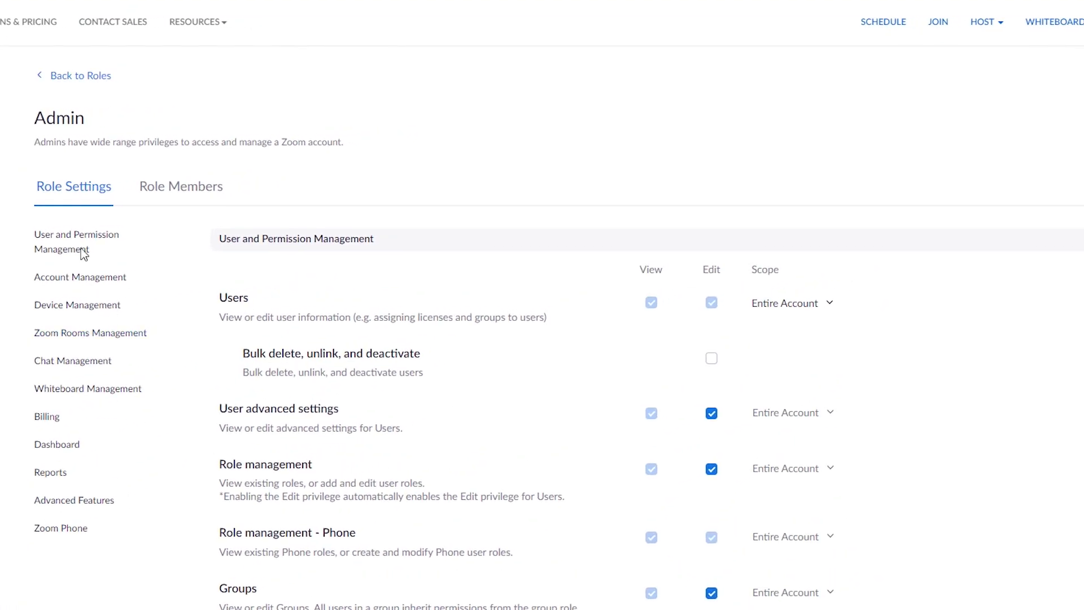
scroll(81, 253, "down", 2)
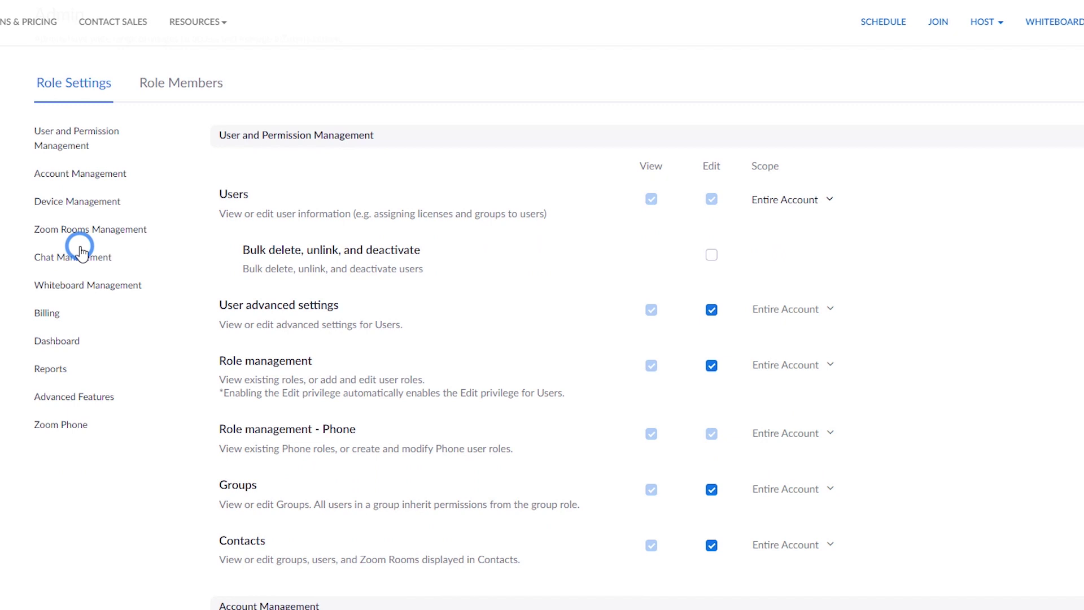
scroll(81, 253, "down", 1)
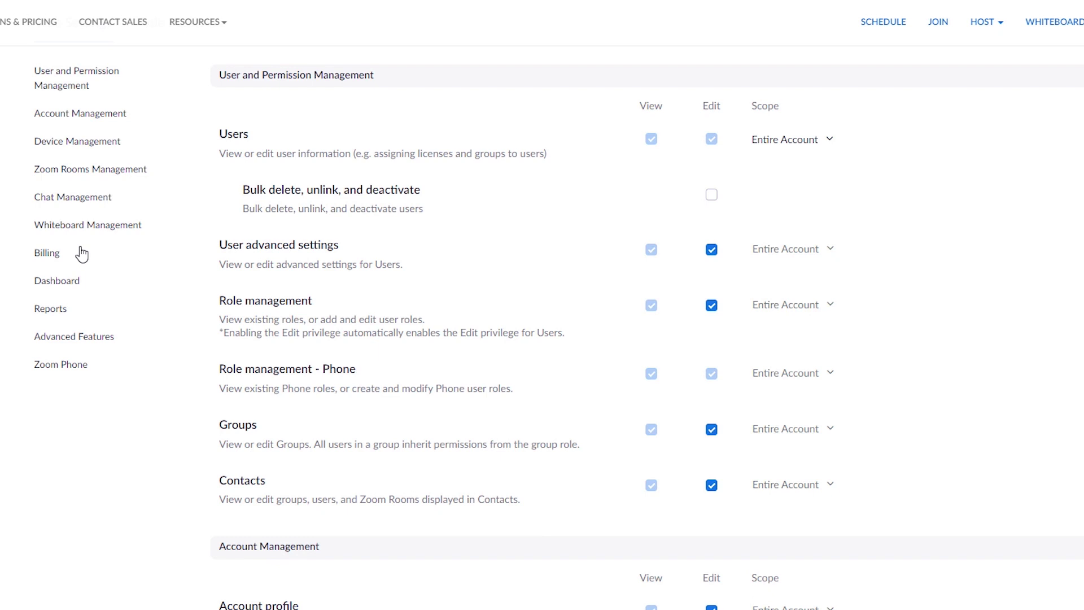
left_click(91, 122)
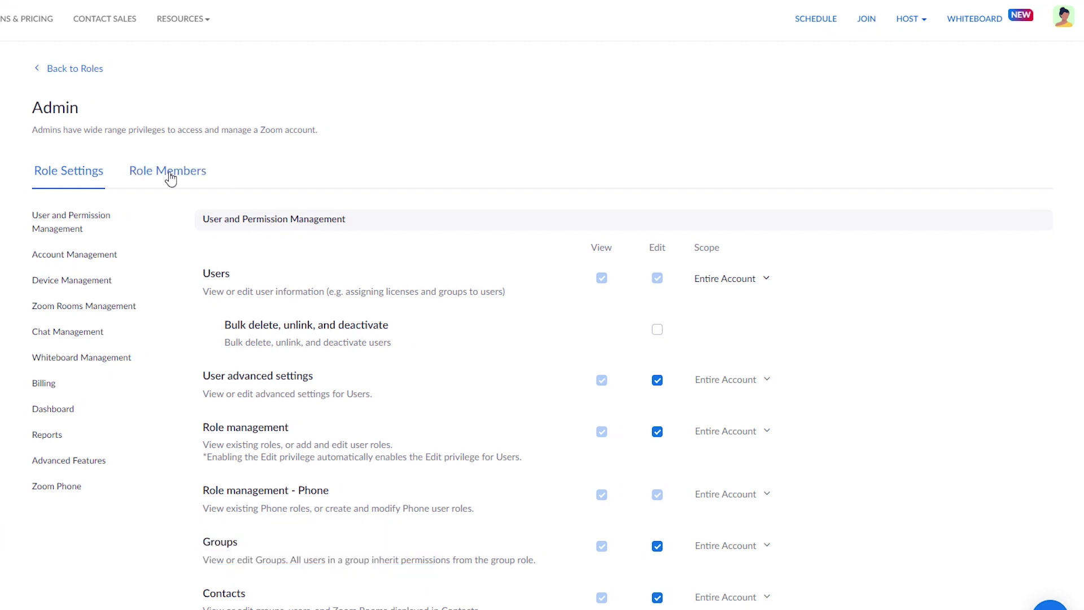
Add Sebastian Sales to the Admin role's members, alongside Morgan Manager
left_click(170, 176)
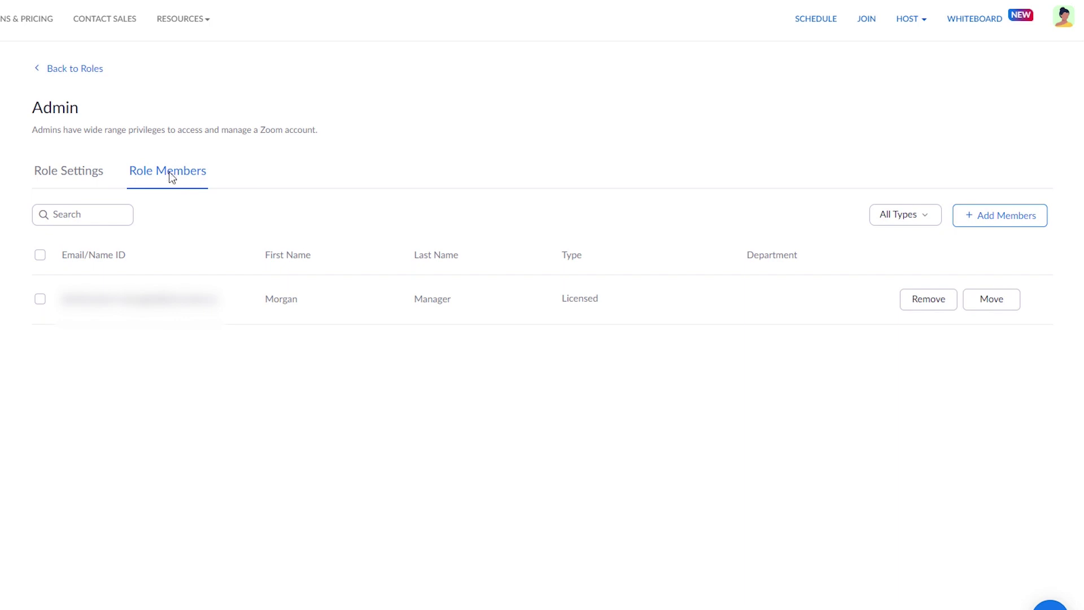
left_click(976, 219)
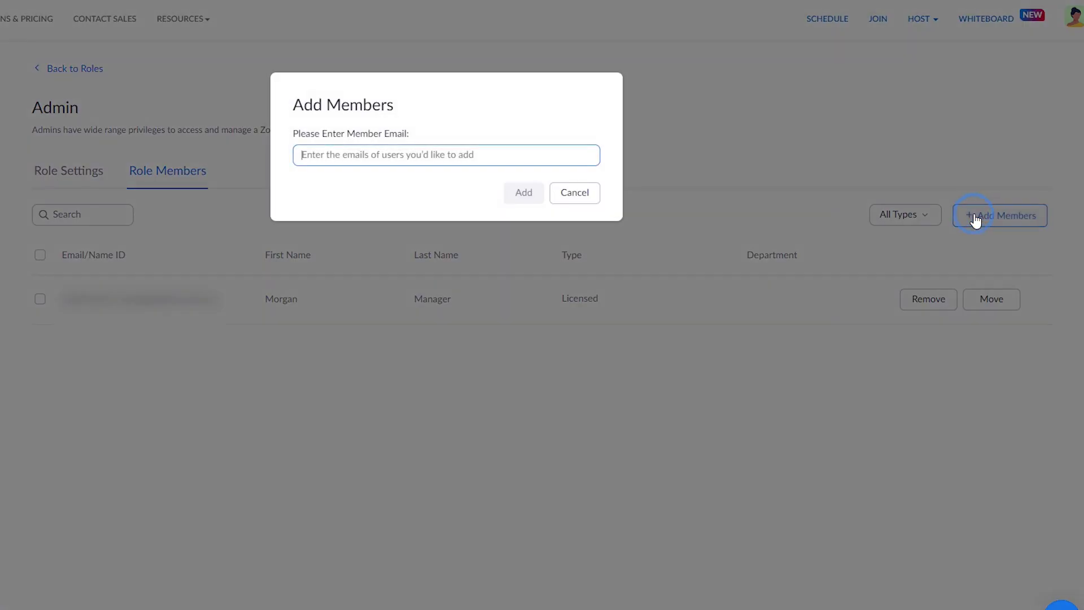
left_click(573, 154)
type("seba")
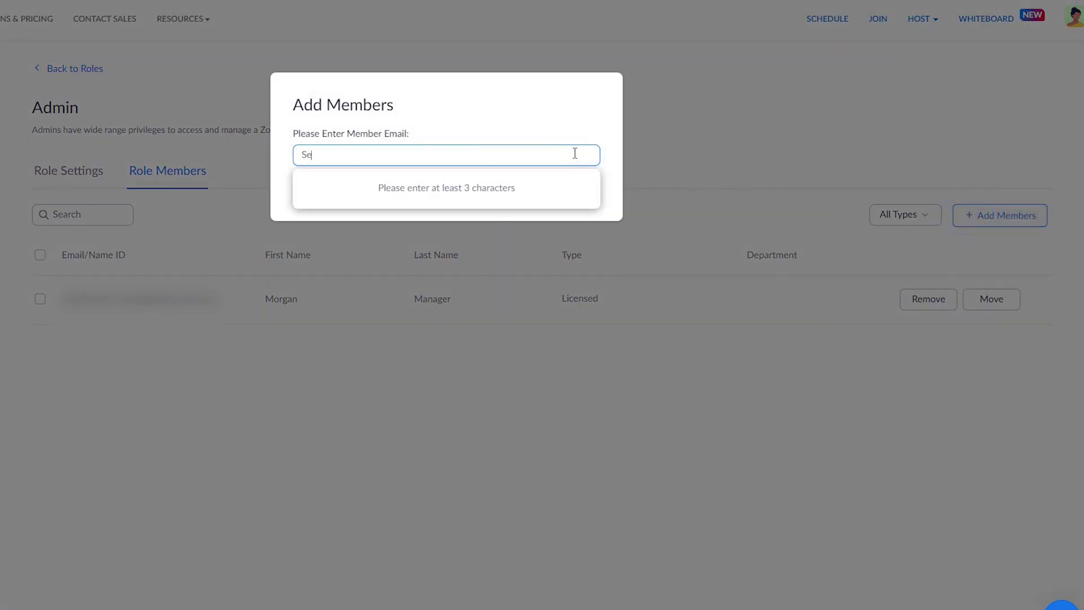
key("Return")
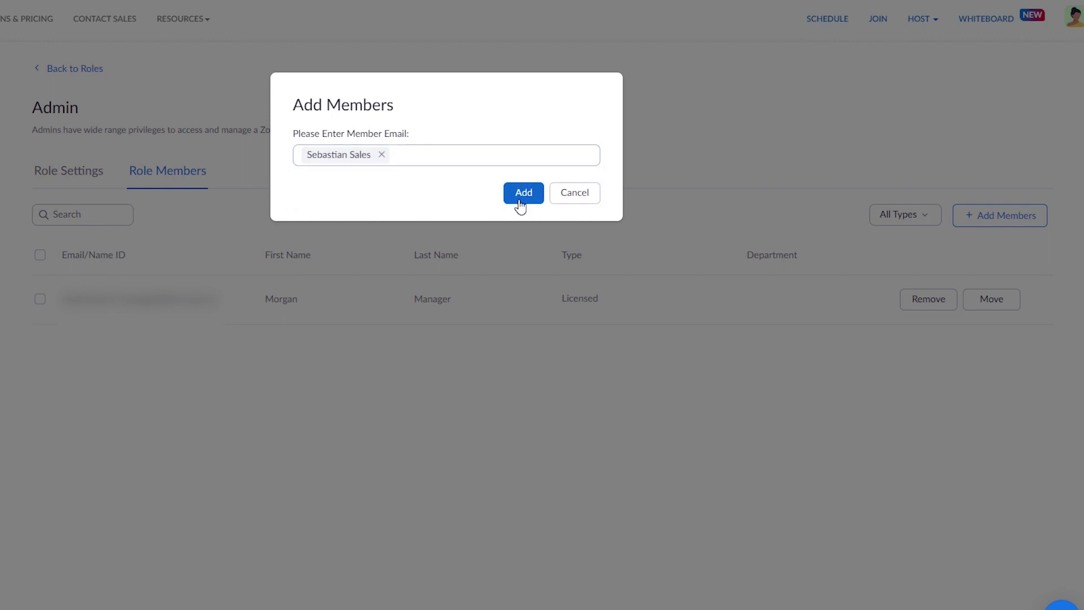
left_click(521, 203)
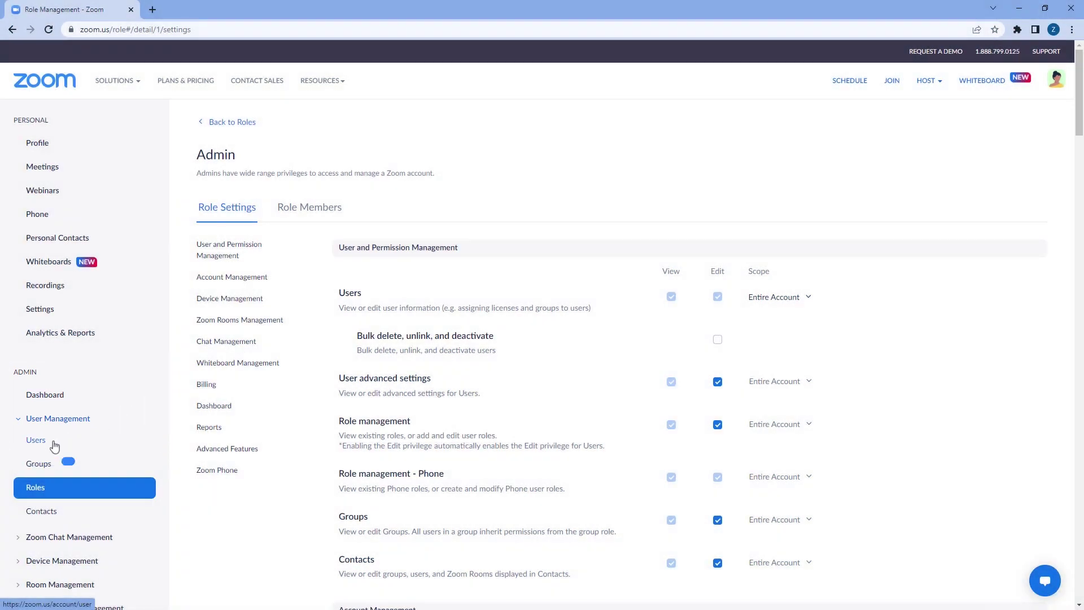
Change Catalina Creative's role to Admin from the Users list
left_click(37, 439)
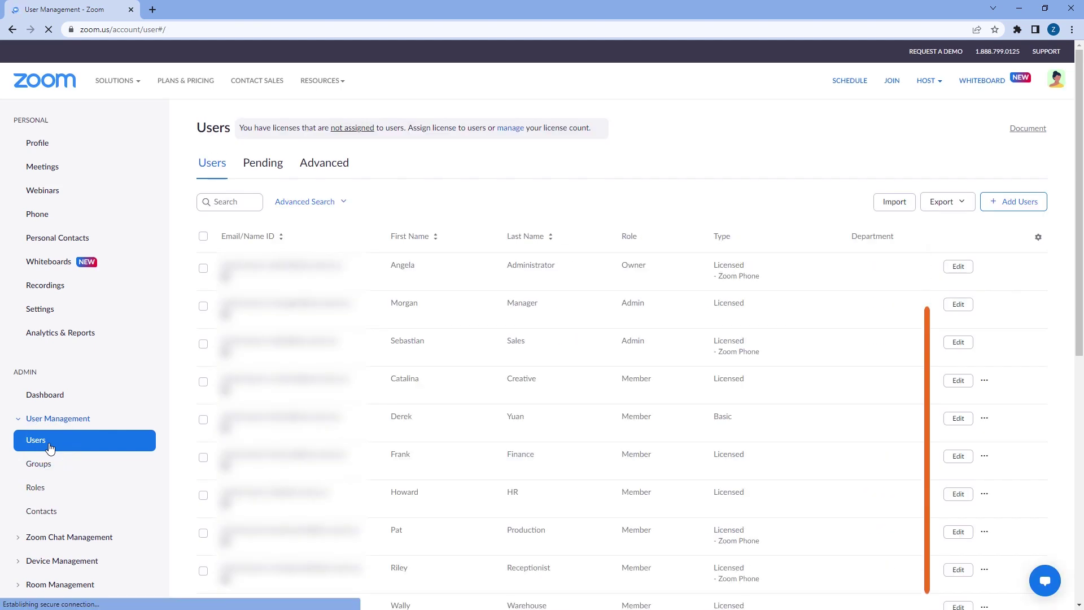
left_click(203, 381)
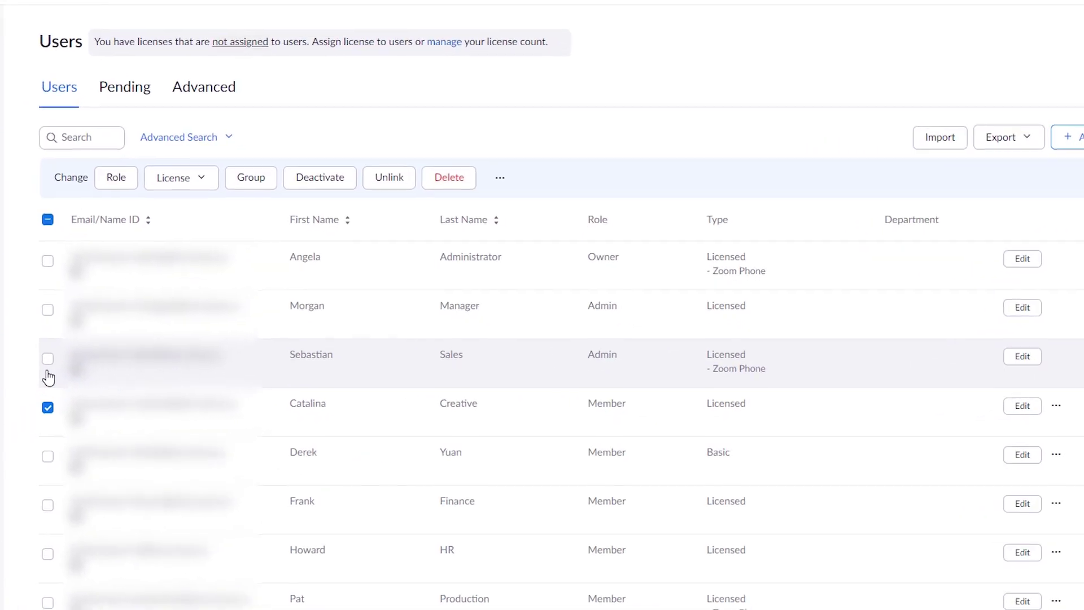
left_click(113, 176)
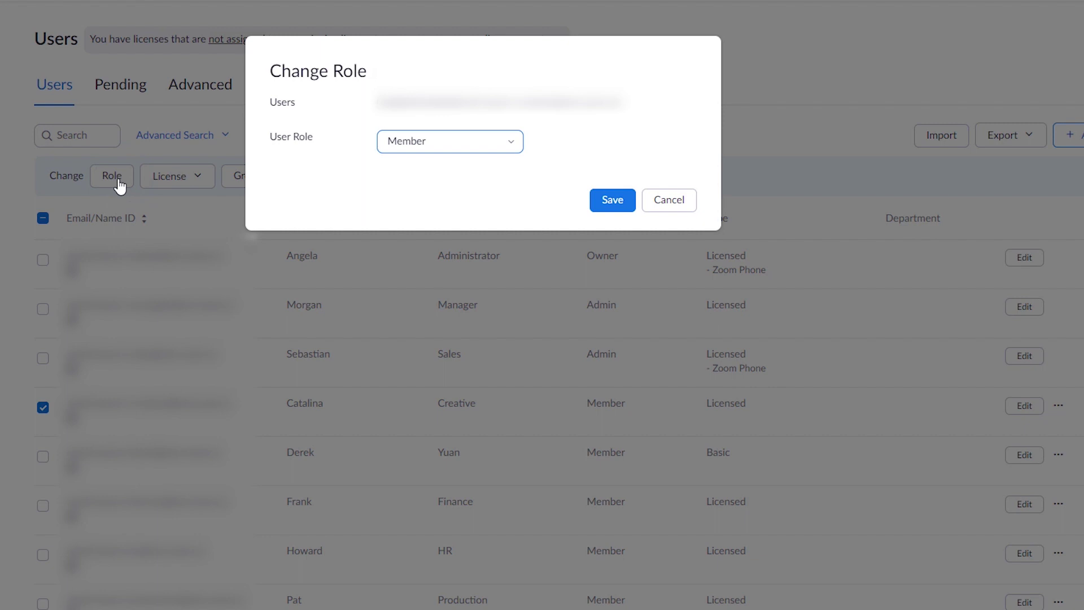
left_click(511, 147)
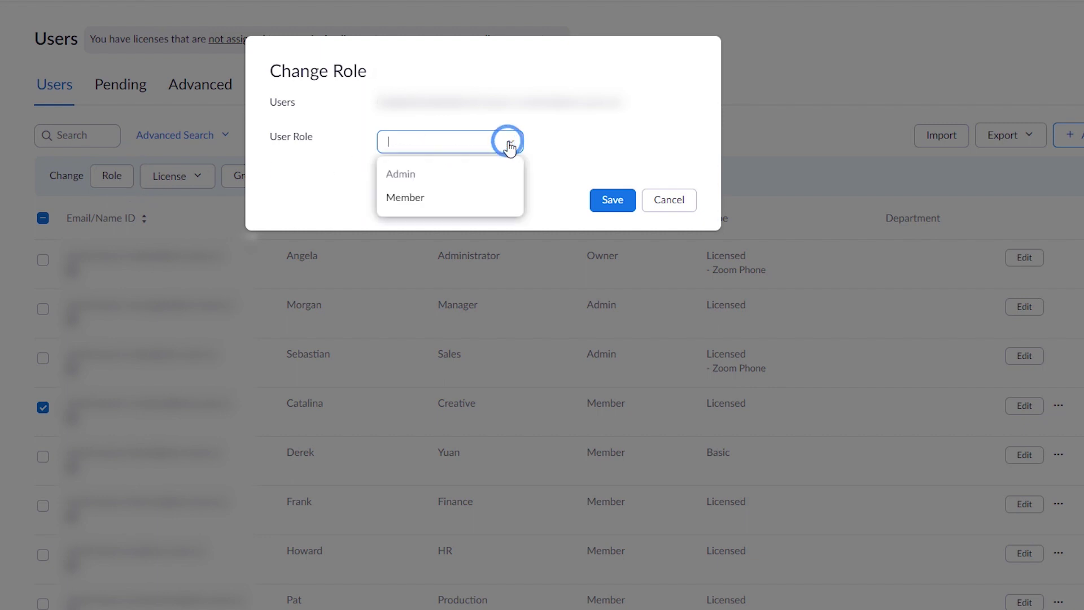
left_click(402, 178)
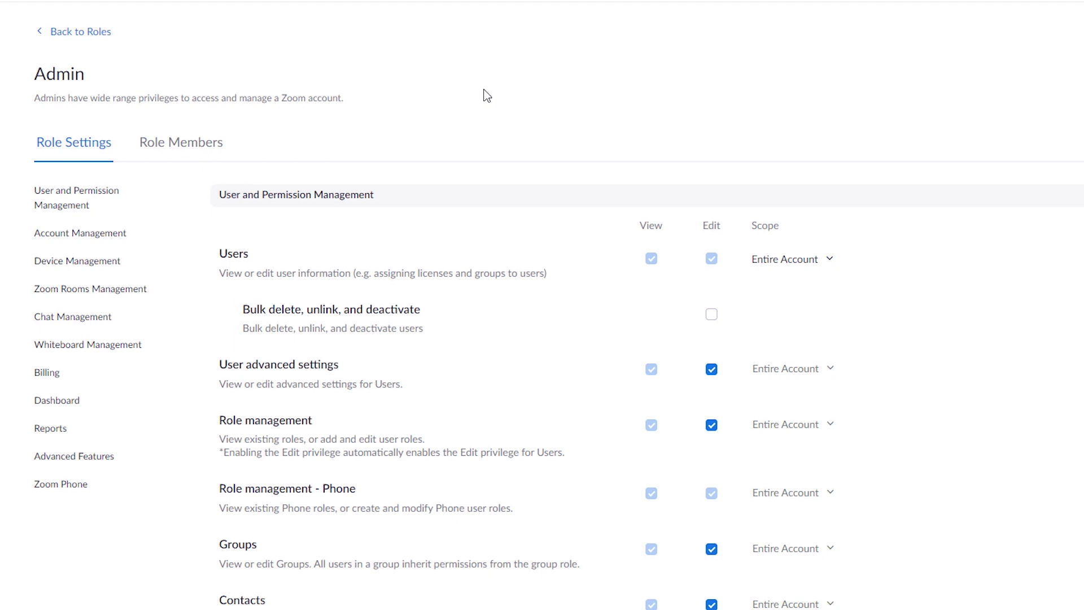
Back on Roles, draft a Billing Support role with a subscription-management description
left_click(86, 34)
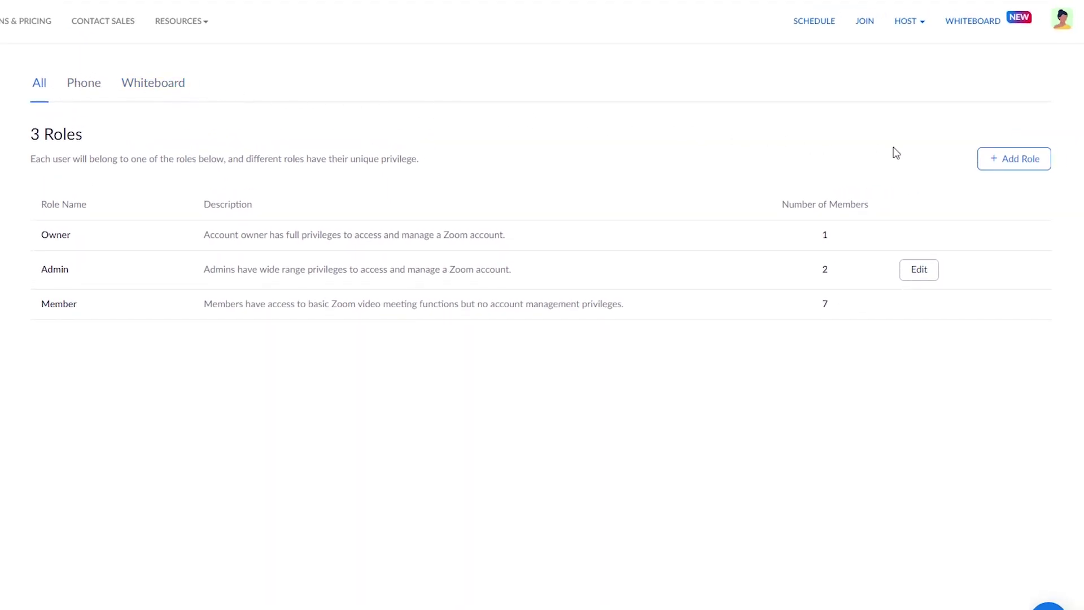
left_click(1007, 162)
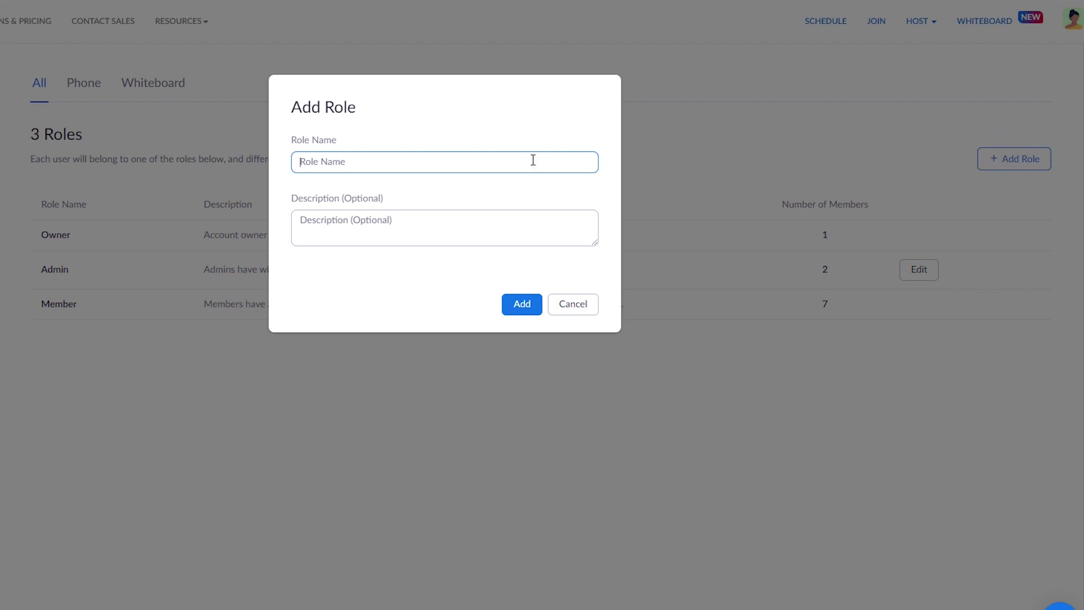
left_click(363, 161)
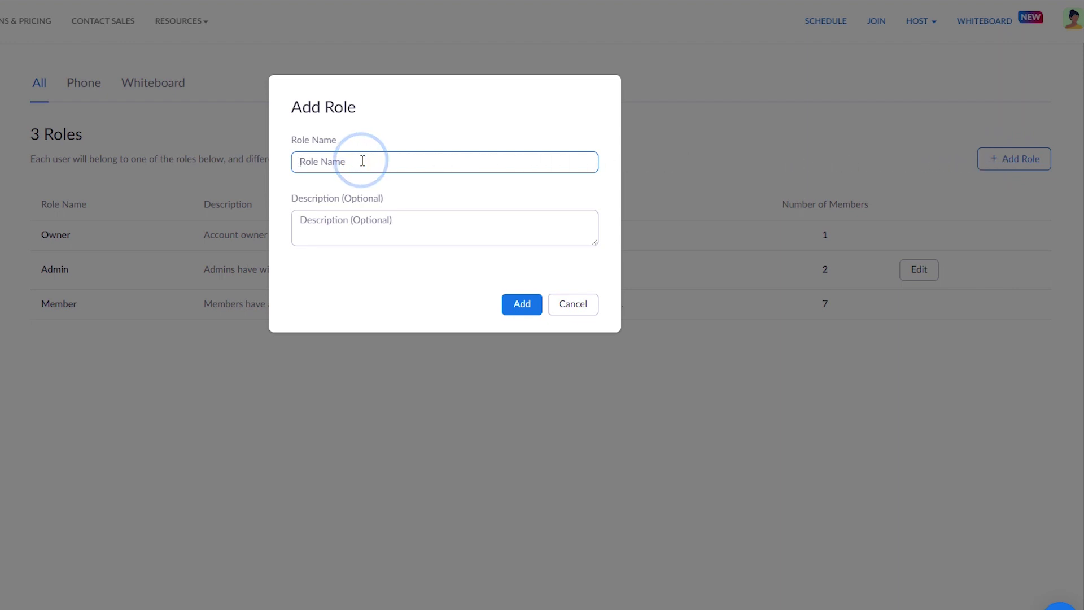
type("Billing S")
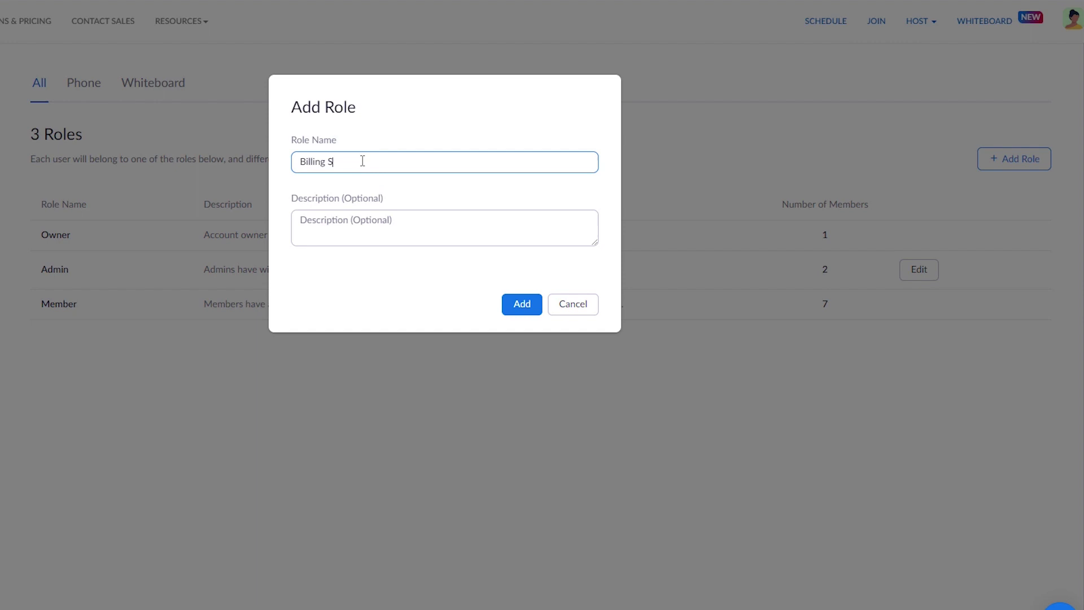
type("upport")
left_click(324, 221)
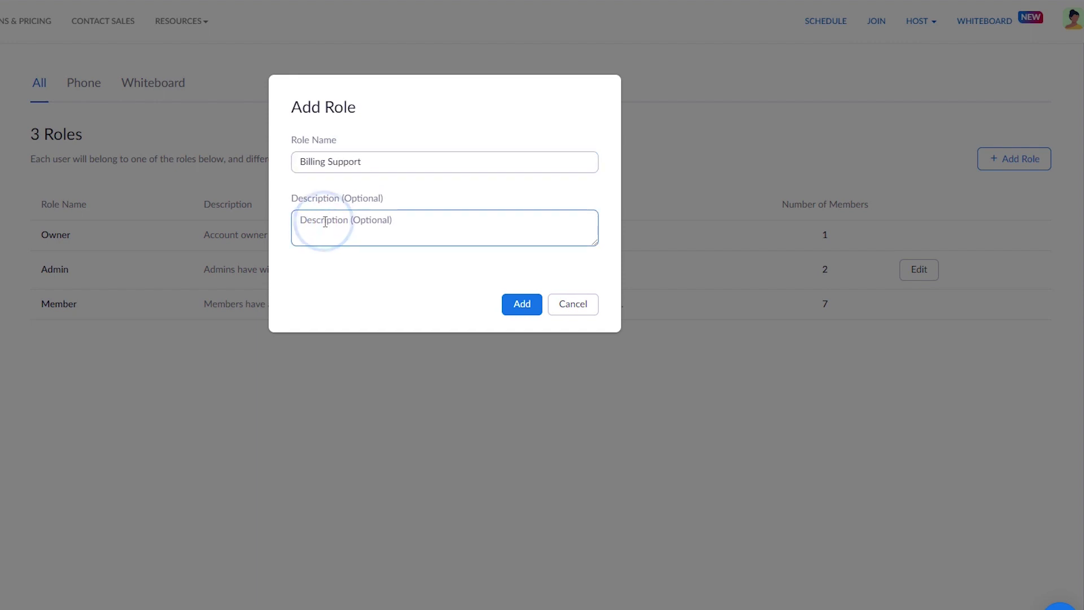
type("Role created to help manage our Zoom subscription")
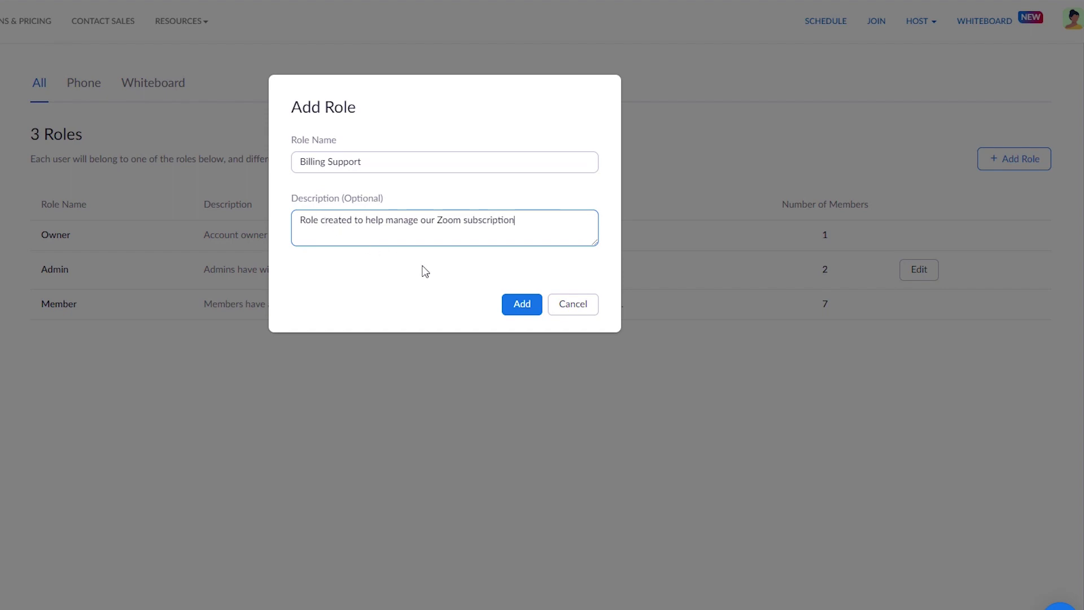
Add the Billing Support role, grant Edit on Subscription and Billing information, and save
left_click(522, 306)
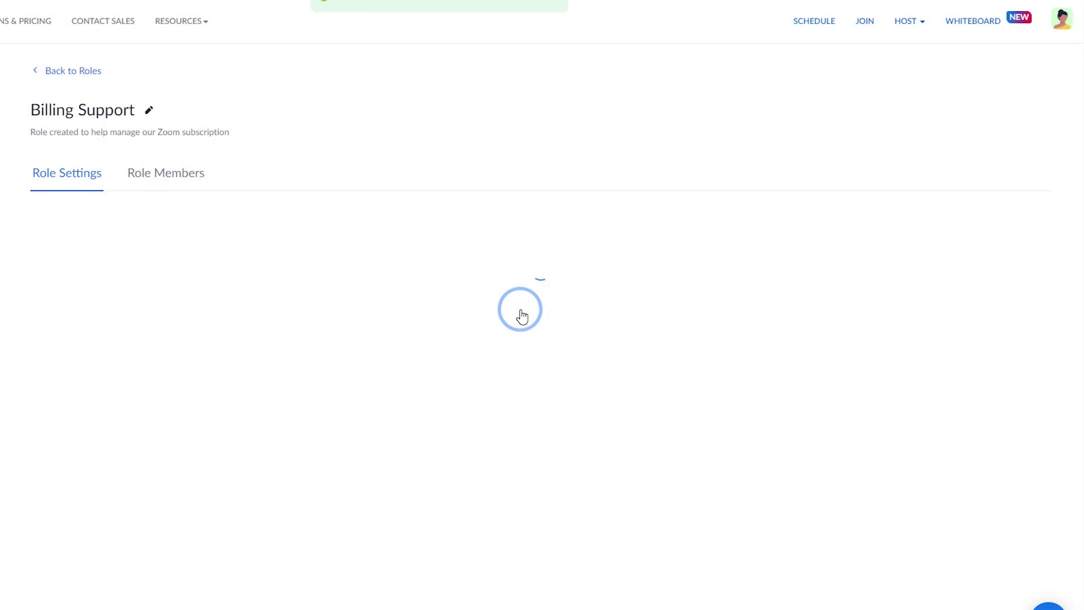
scroll(523, 317, "down", 1)
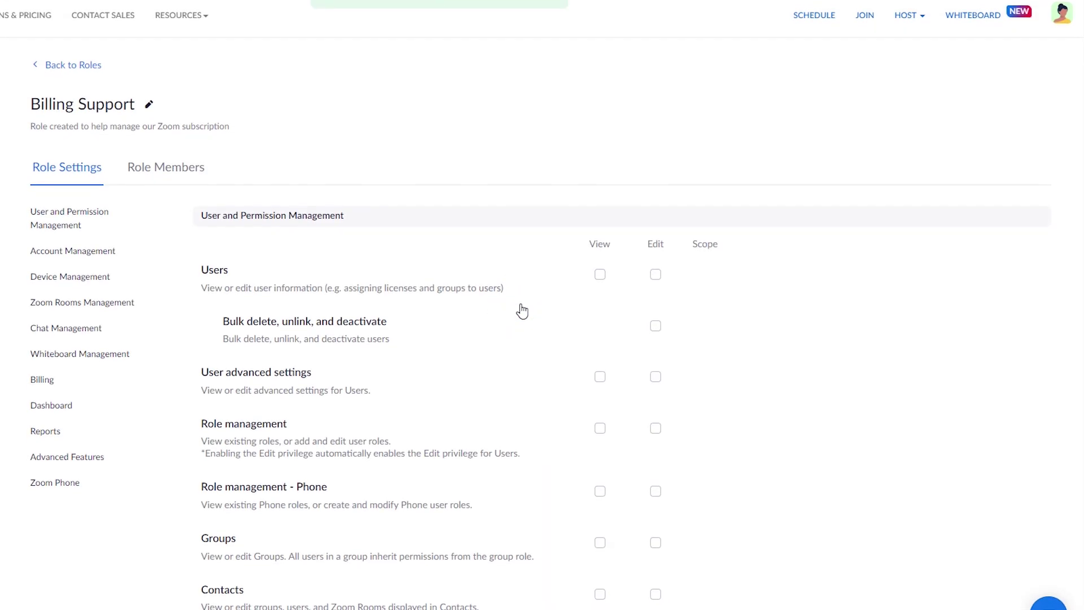
scroll(522, 297, "down", 1)
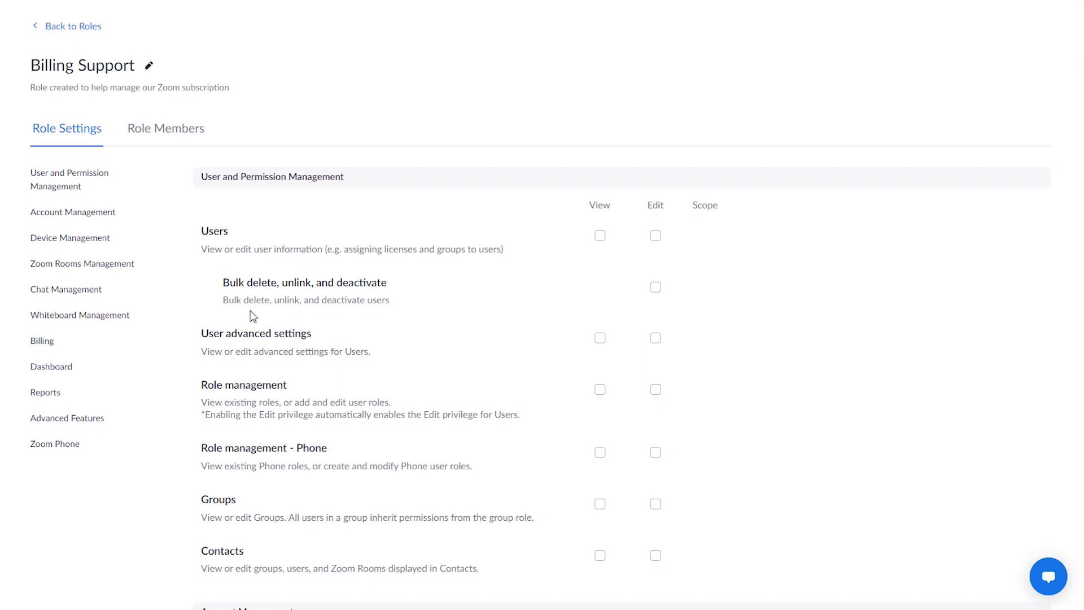
left_click(41, 341)
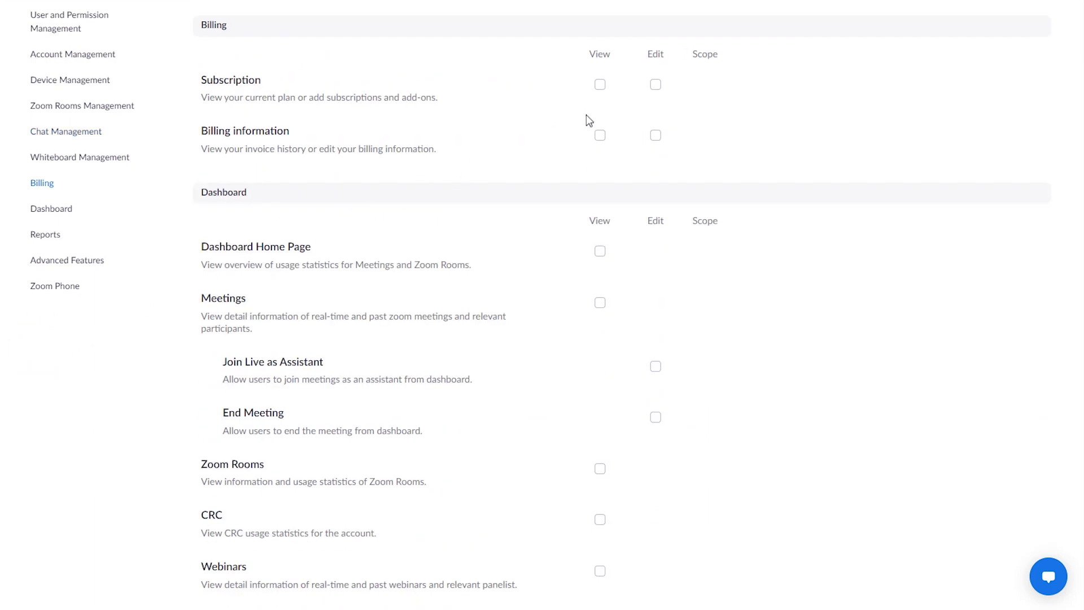
left_click(655, 85)
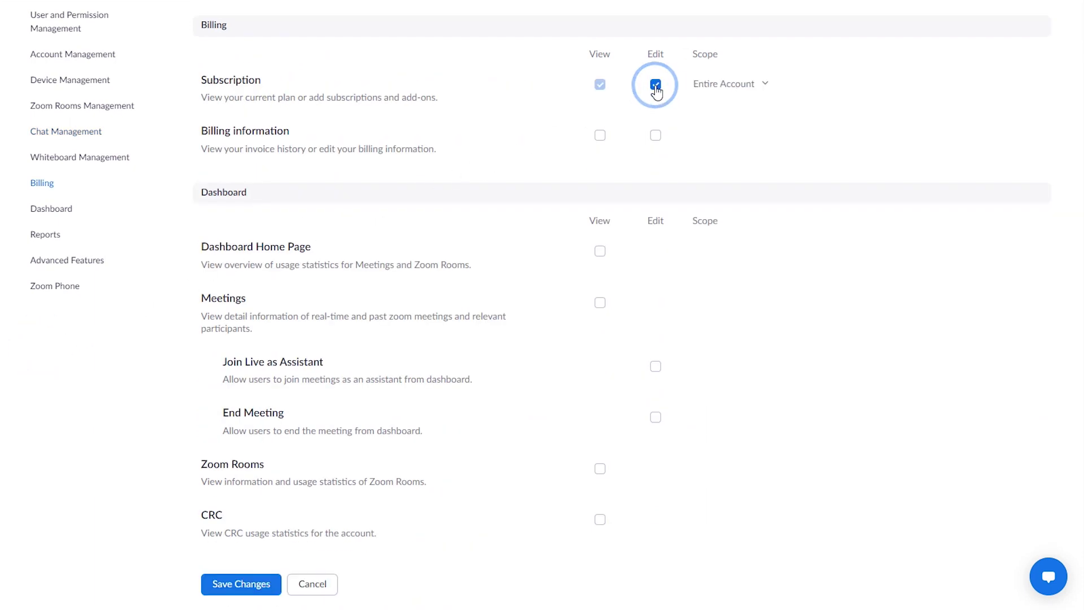
left_click(656, 136)
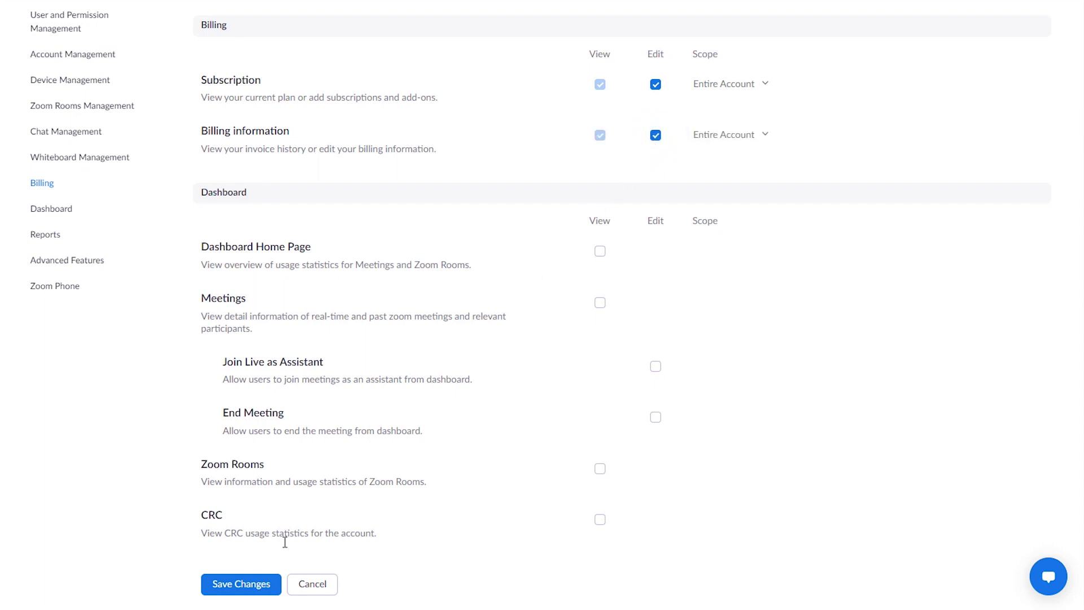
left_click(241, 584)
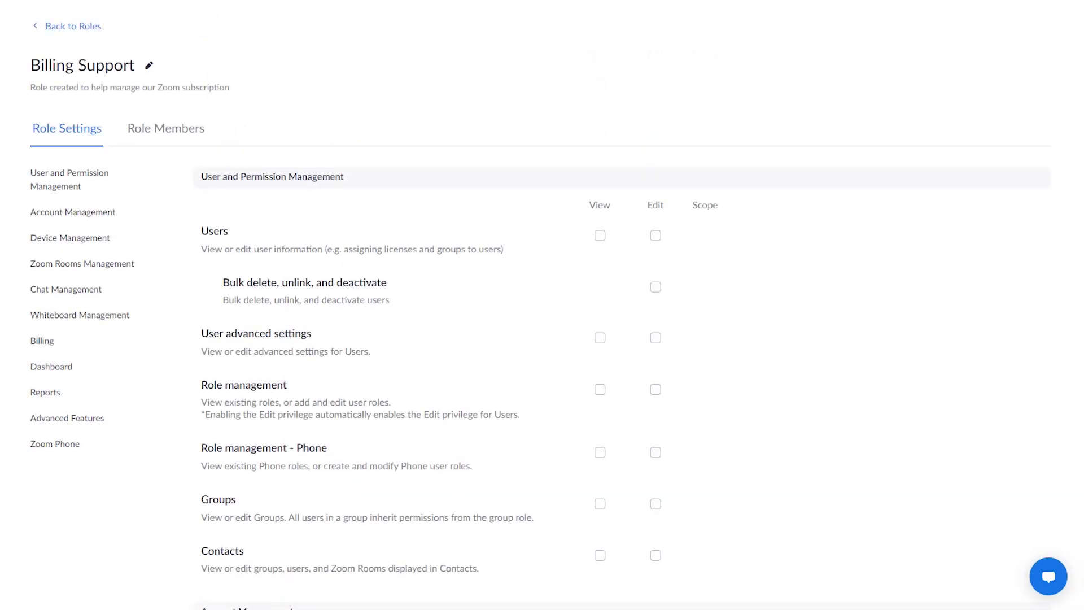
Begin adding members from the Billing Support role's Role Members tab
left_click(153, 134)
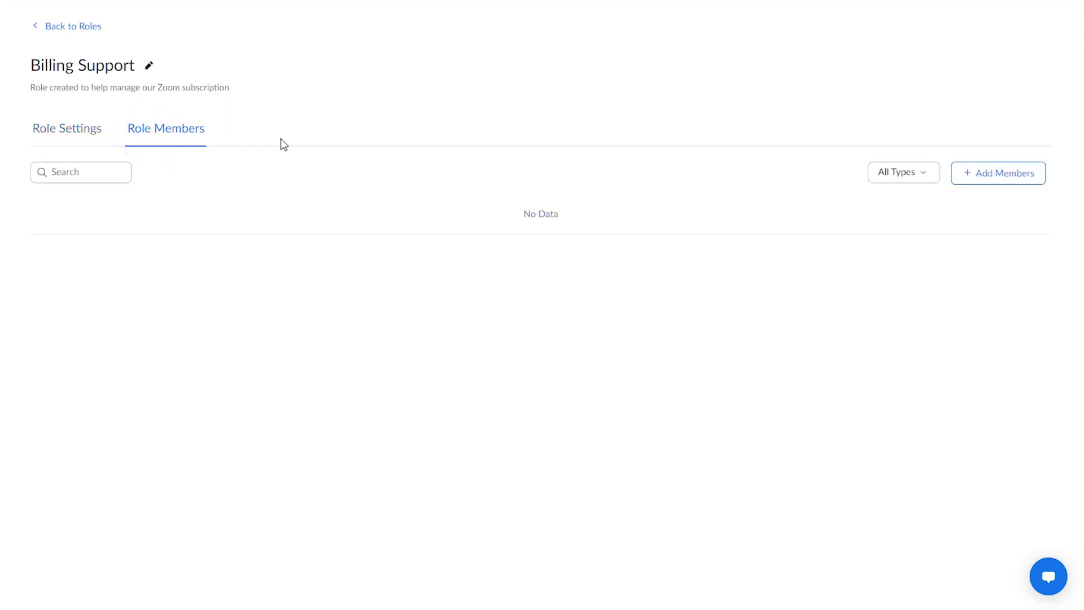
left_click(989, 177)
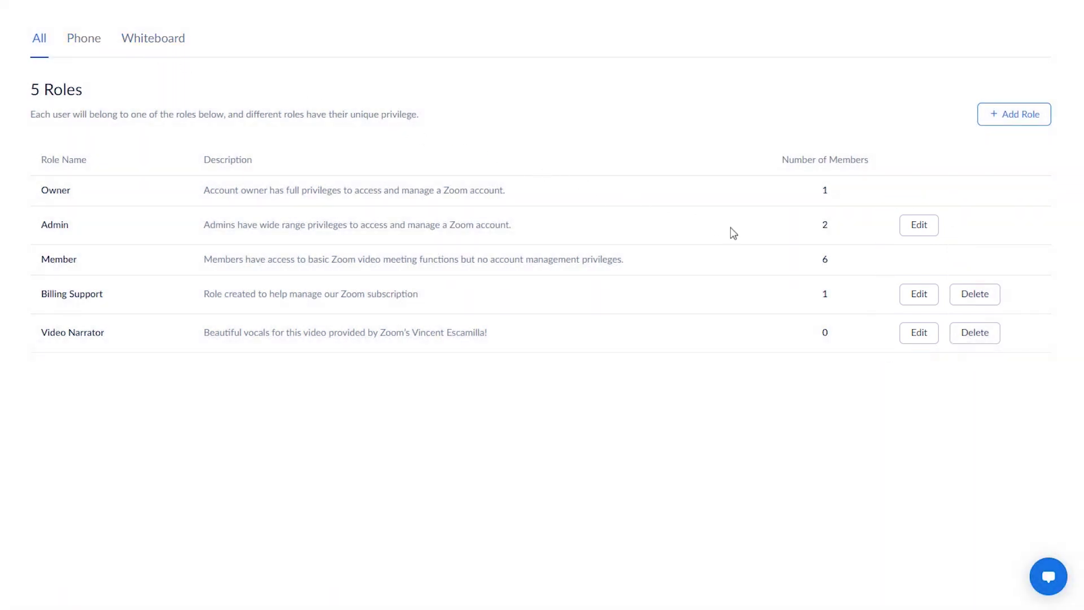
Delete the Billing Support row and confirm in the deletion dialog
left_click(975, 294)
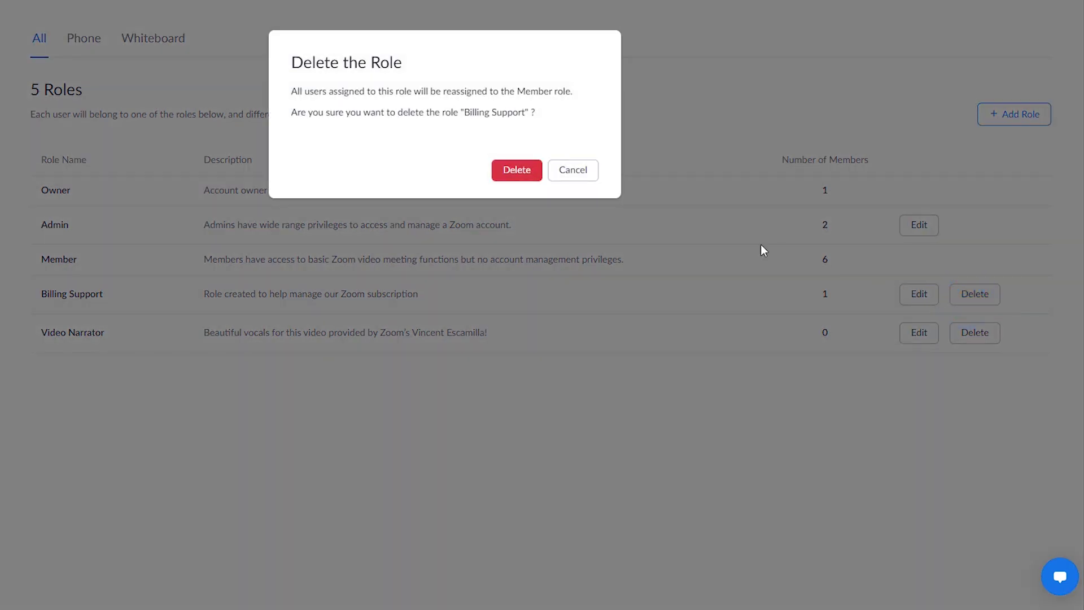
left_click(513, 169)
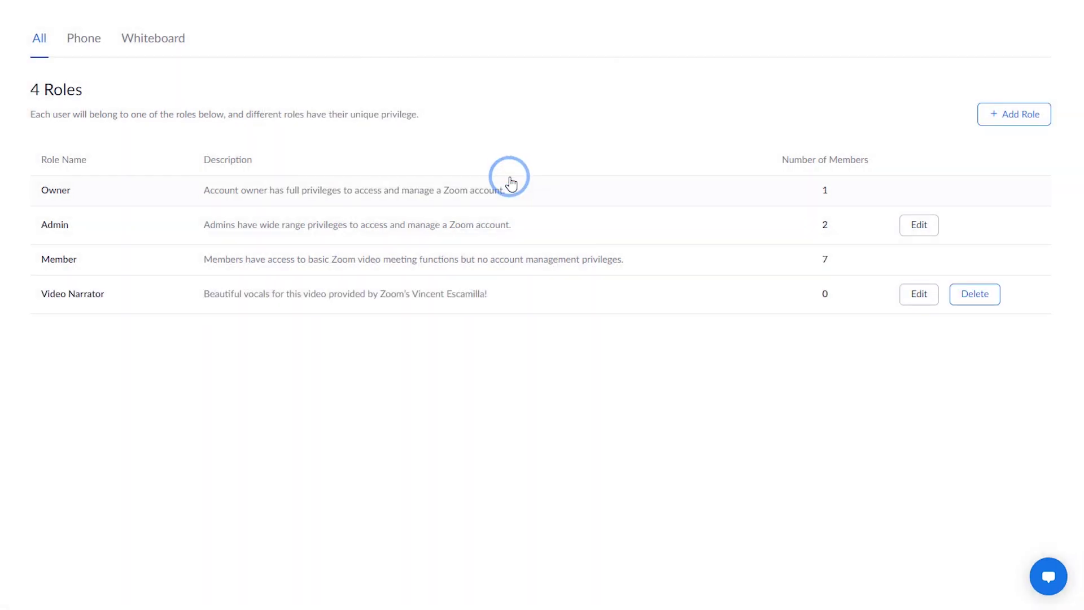